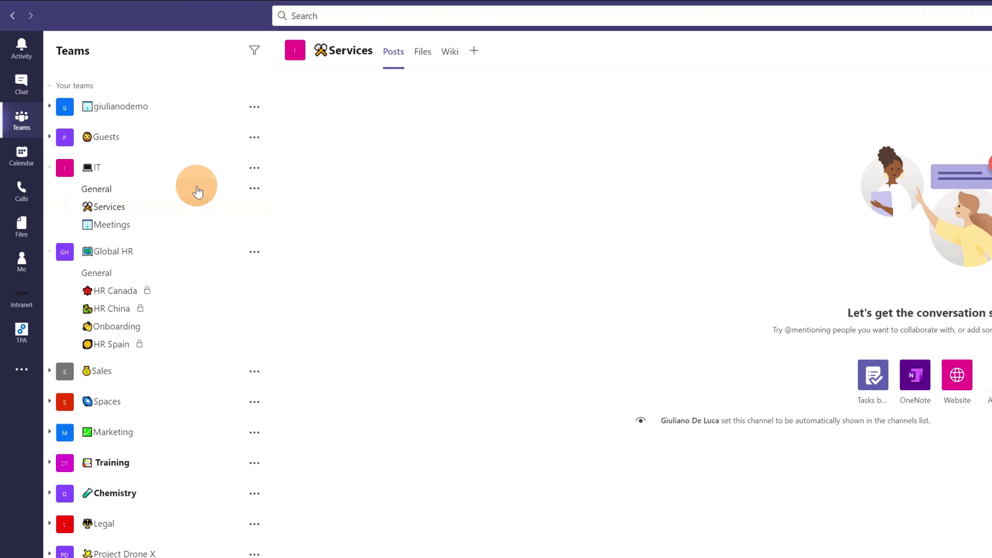
Step: Open the IT team's Meetings channel and bring up the Add a tab dialog
left_click(153, 231)
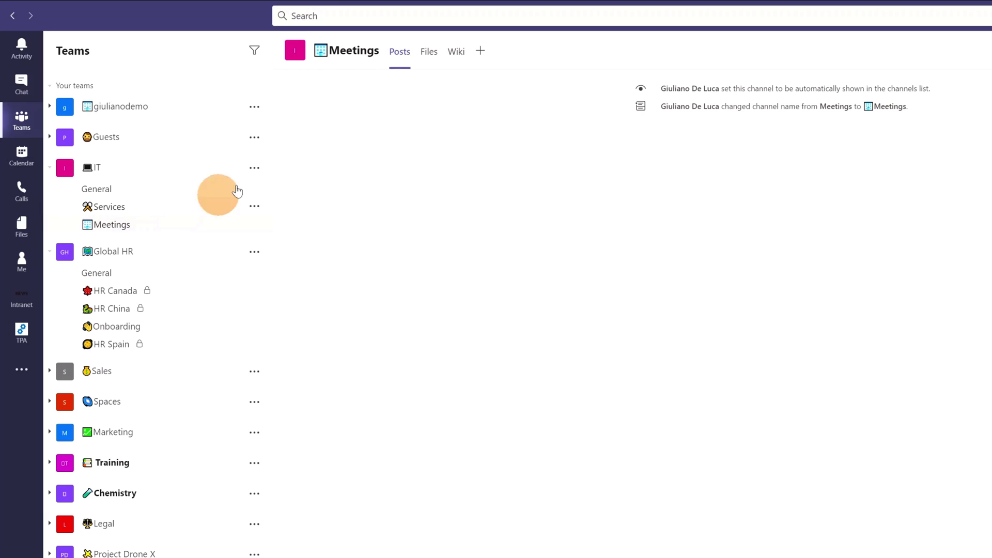
left_click(479, 52)
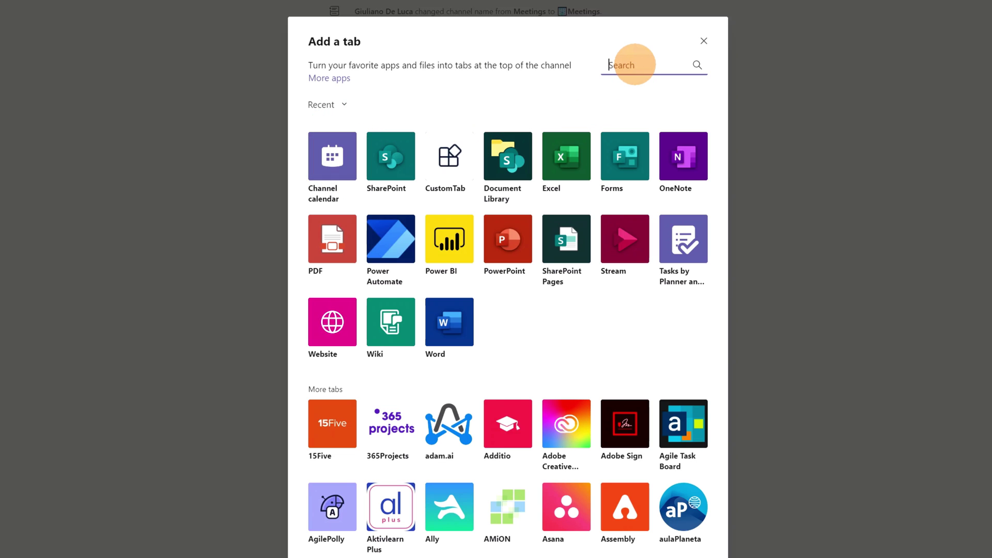
Step: Find the Channel calendar app, name the tab 'Team Calendar' and add it to Meetings
left_click(635, 64)
type("chane")
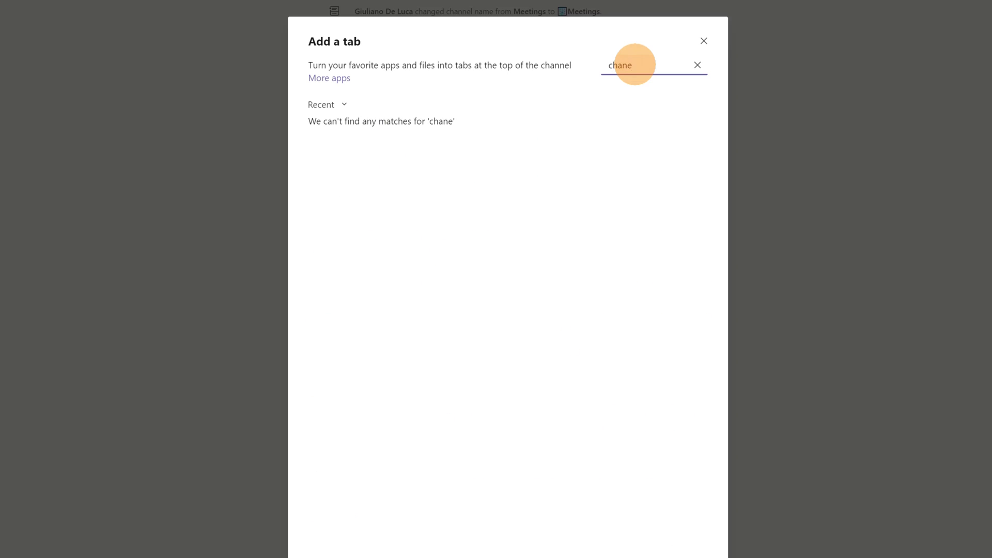
key("BackSpace")
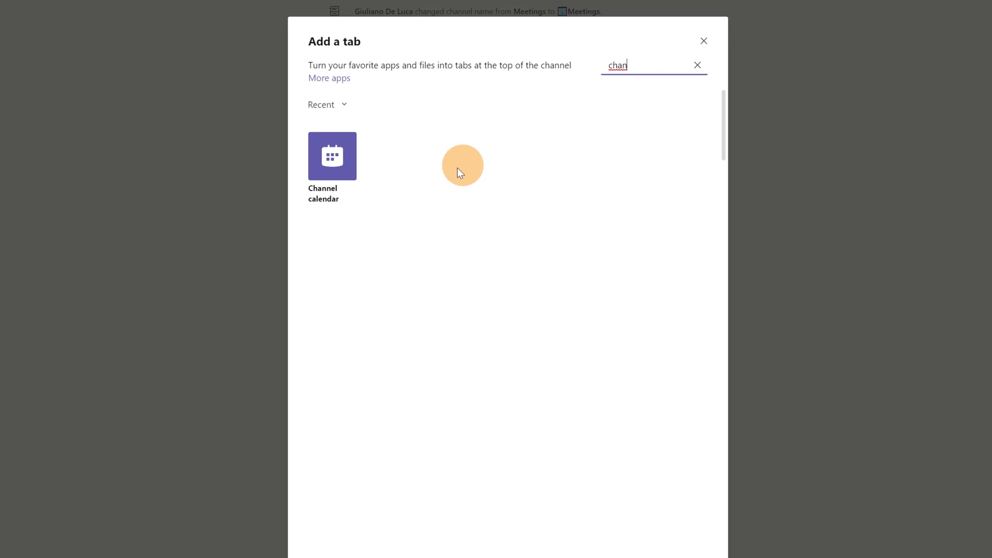
left_click(342, 158)
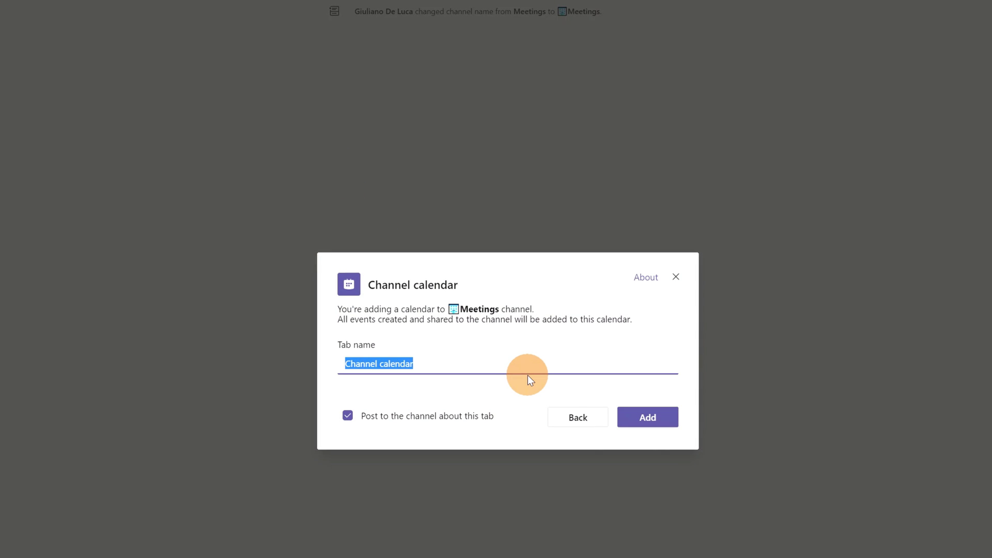
key("Home")
key("ctrl+shift+Right")
key("ctrl+shift+Right")
type("Team Calendar")
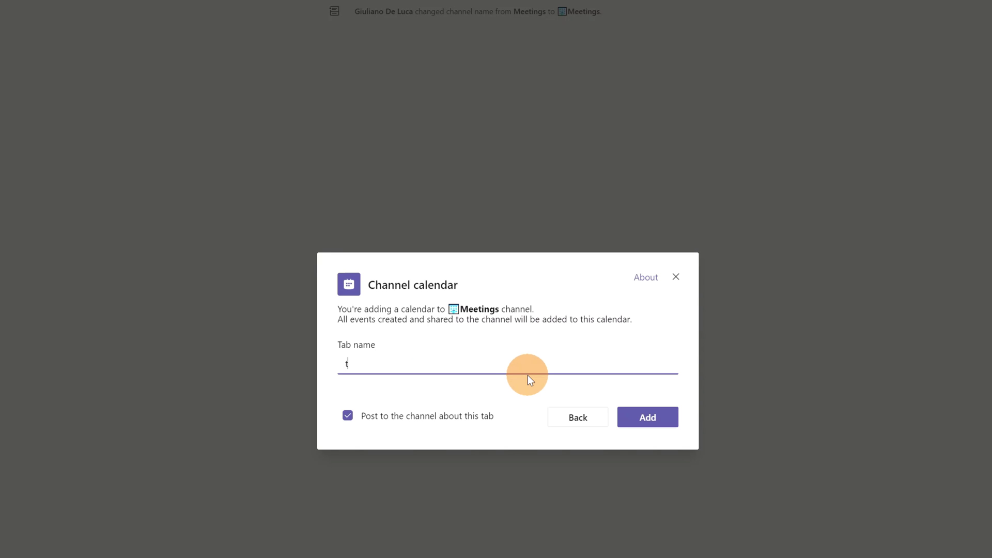
left_click(649, 419)
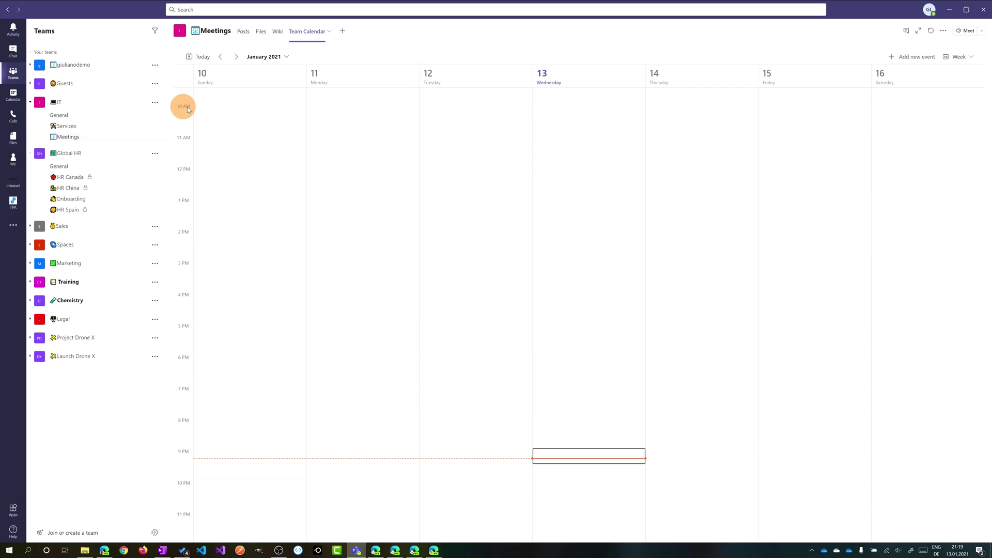
Step: Open Manage team for IT and expand Members and guests: one owner, two members
left_click(154, 104)
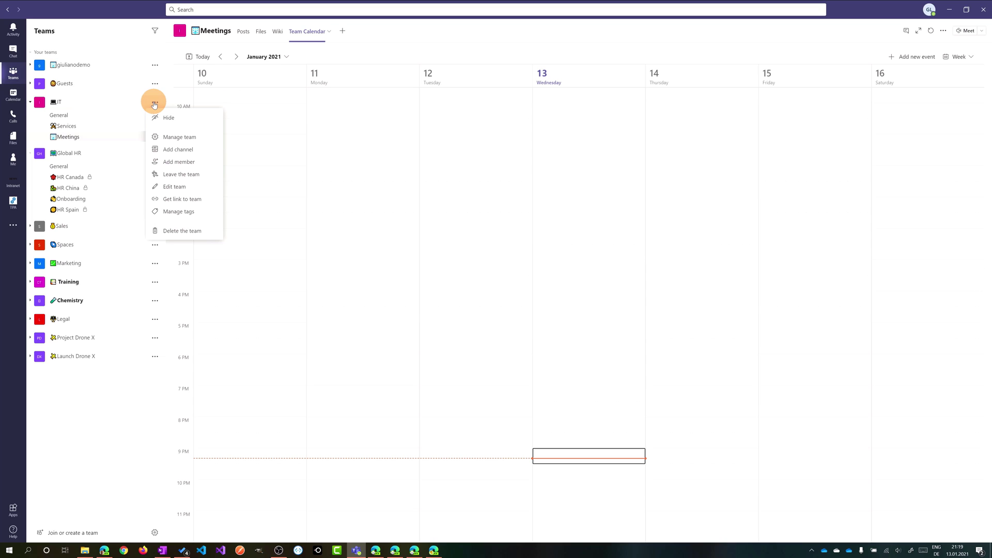
left_click(180, 137)
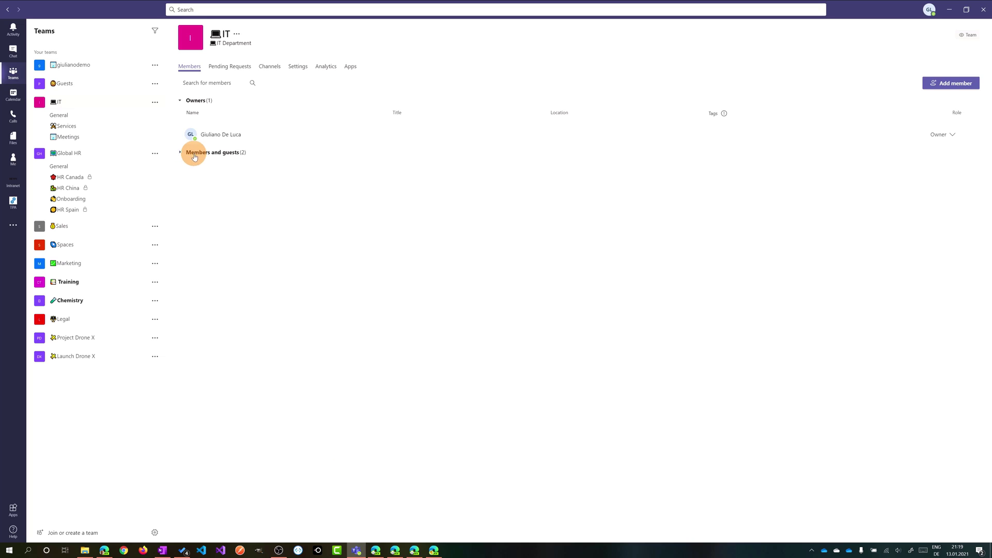
left_click(198, 154)
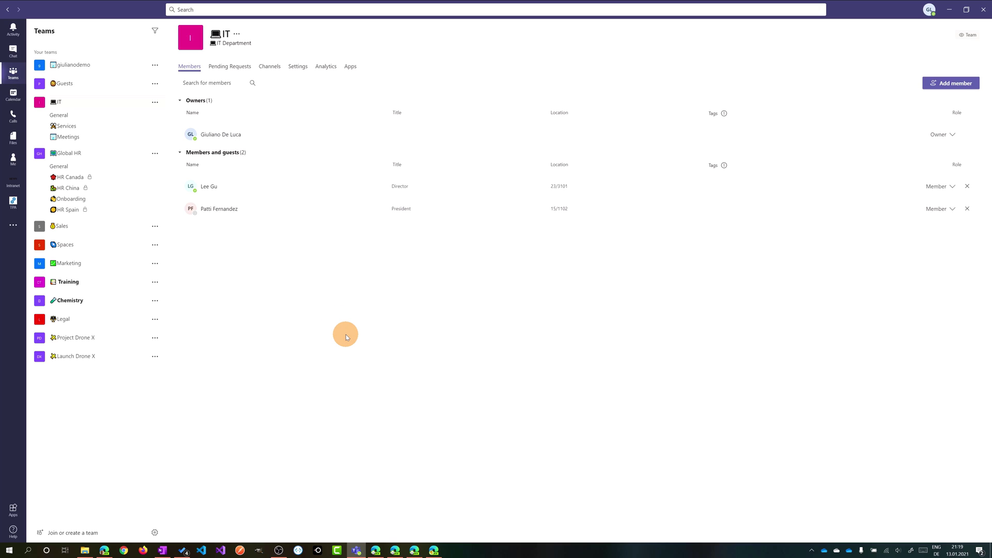
Step: In the Teams web browser window, open IT > Meetings and its Team Calendar tab
left_click(376, 550)
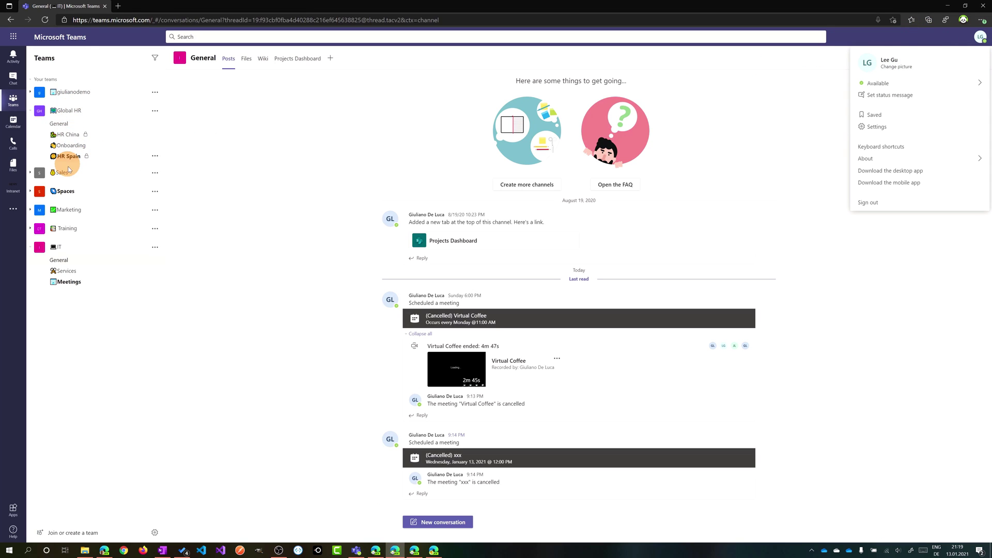
left_click(76, 282)
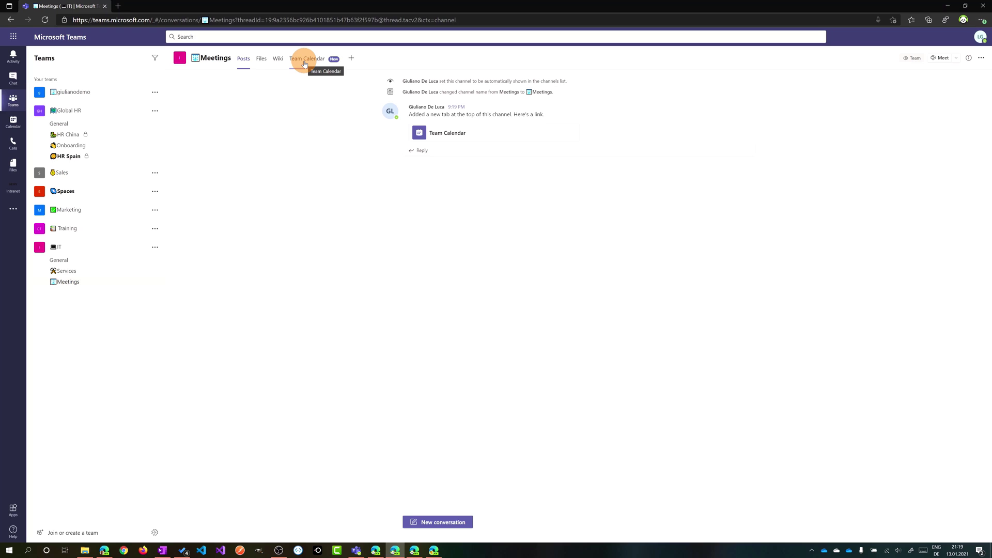
left_click(306, 58)
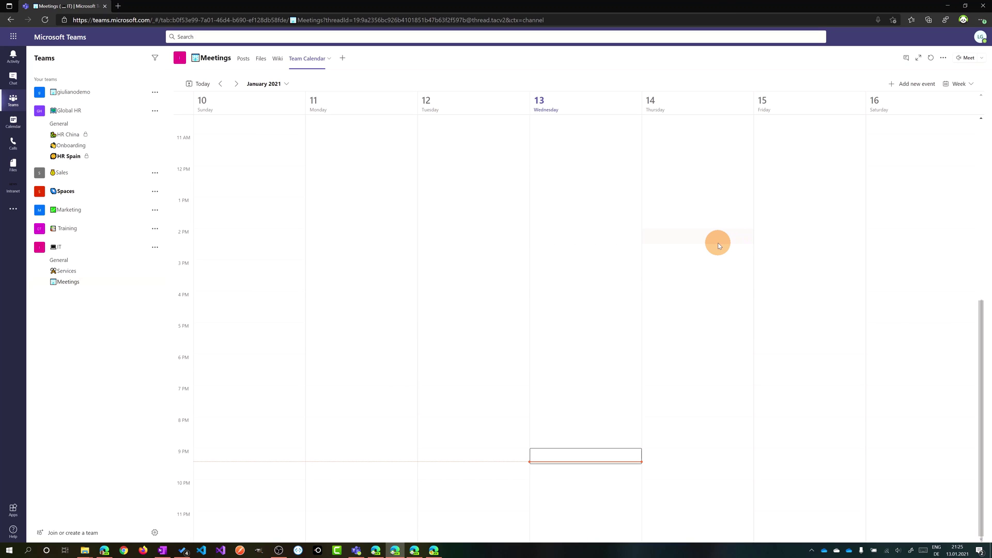
Step: Create a Thursday 11 AM meeting titled 'Virtual Coffee' with three attendees and an external e-mail guest
left_click(690, 147)
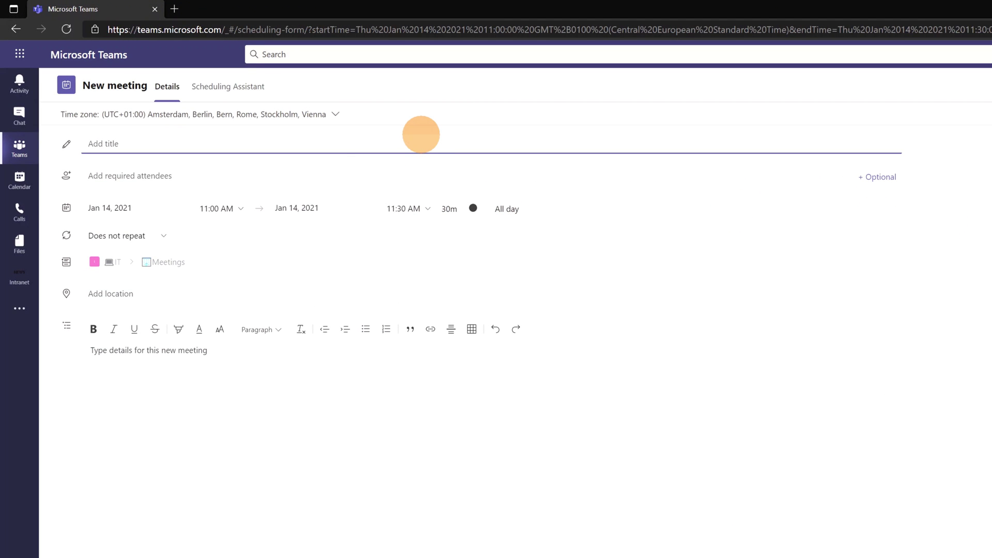
type("Virtual Coffee")
key("Tab")
type("giuli")
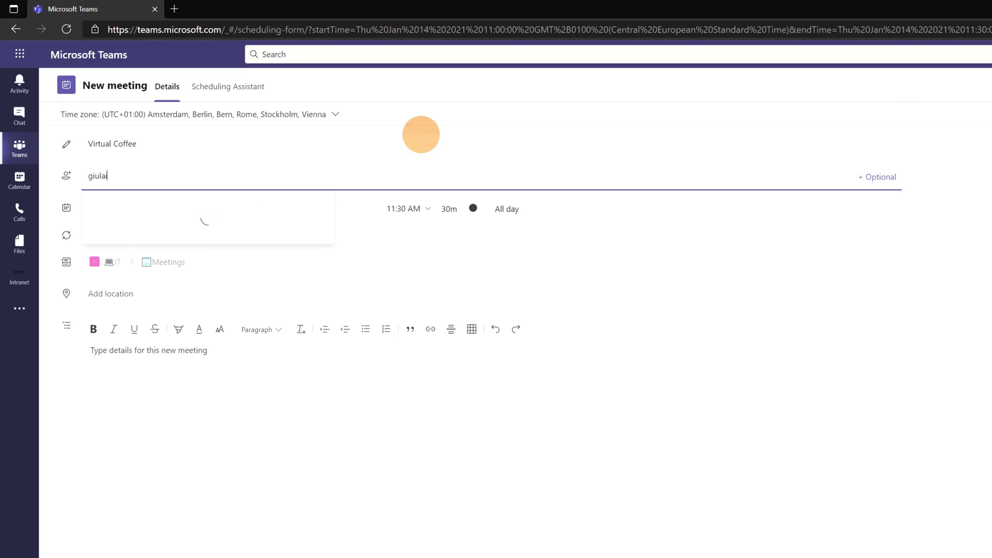
key("Return")
type("pat")
key("Return")
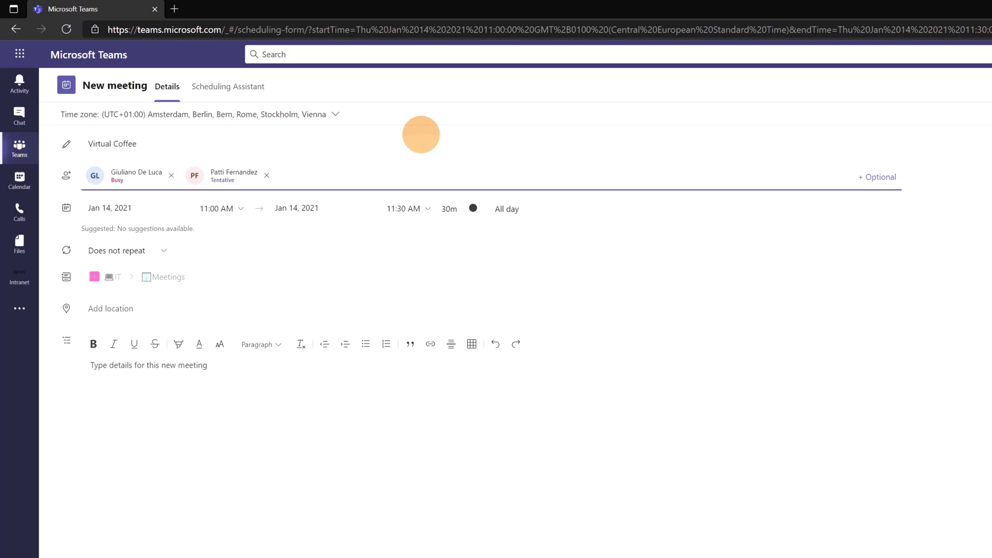
type("jo")
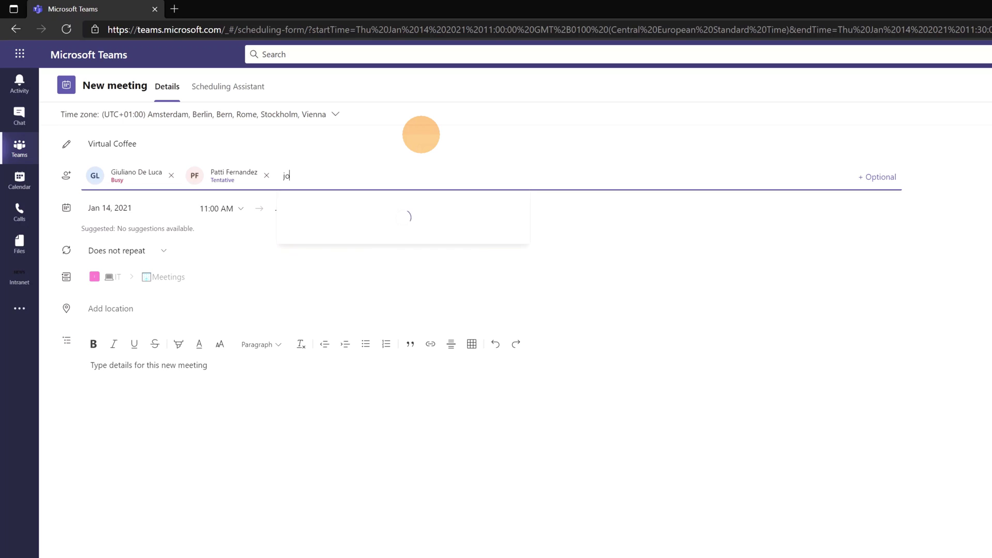
key("Return")
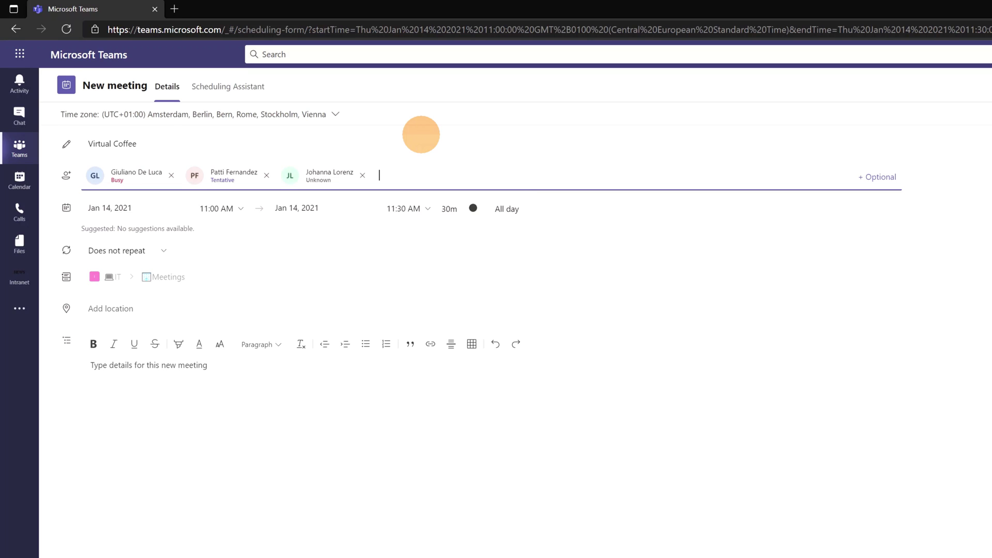
key("ctrl+v")
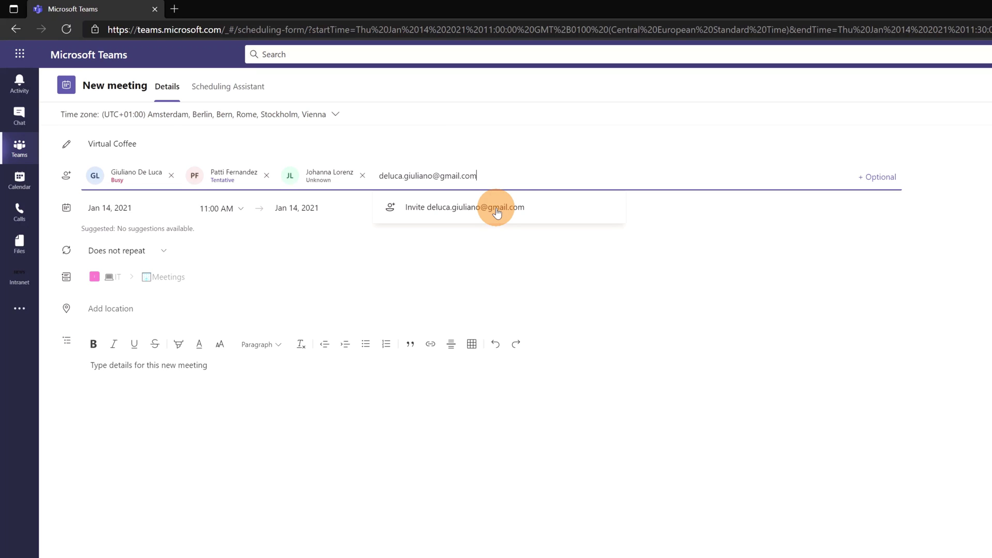
left_click(497, 211)
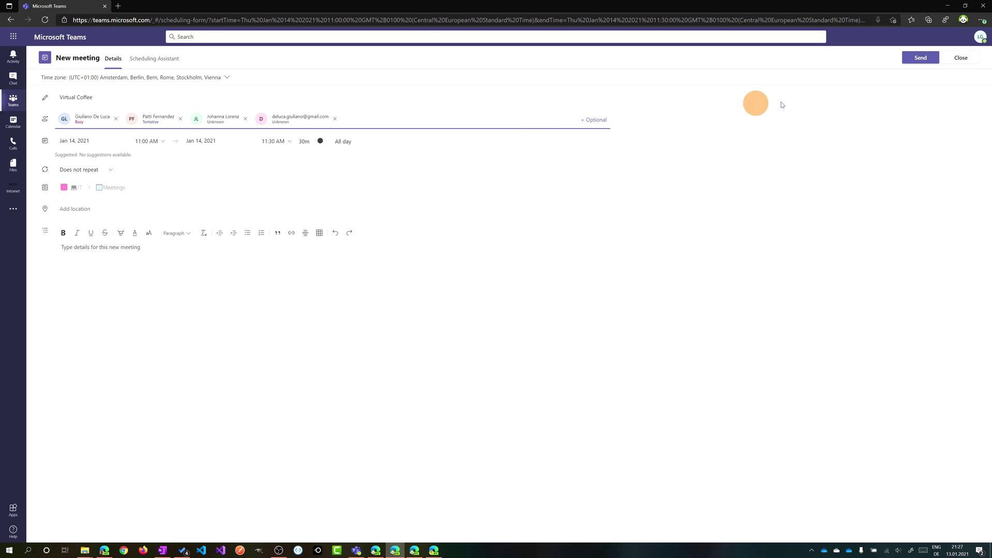
Step: Set the Virtual Coffee meeting to repeat weekly and send the invitation
left_click(110, 169)
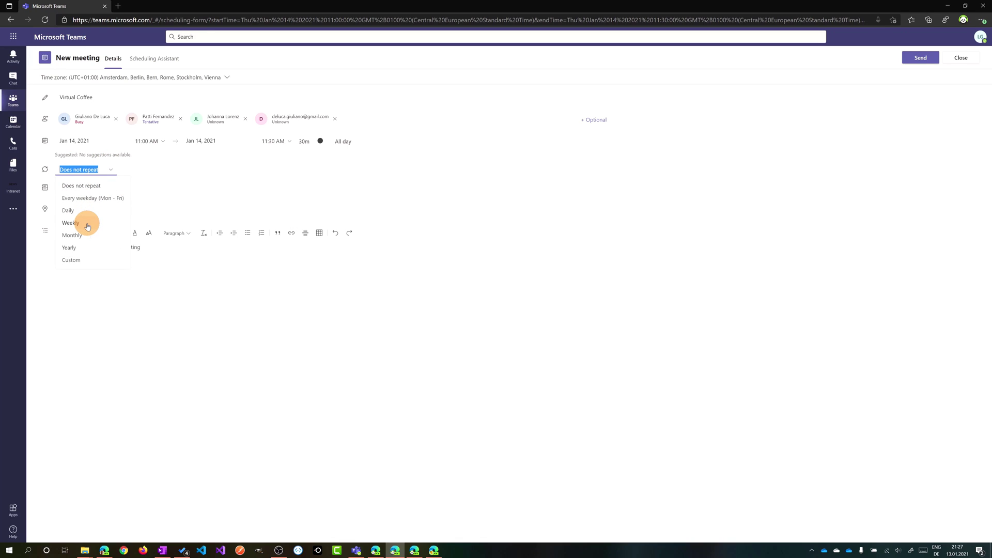
left_click(71, 222)
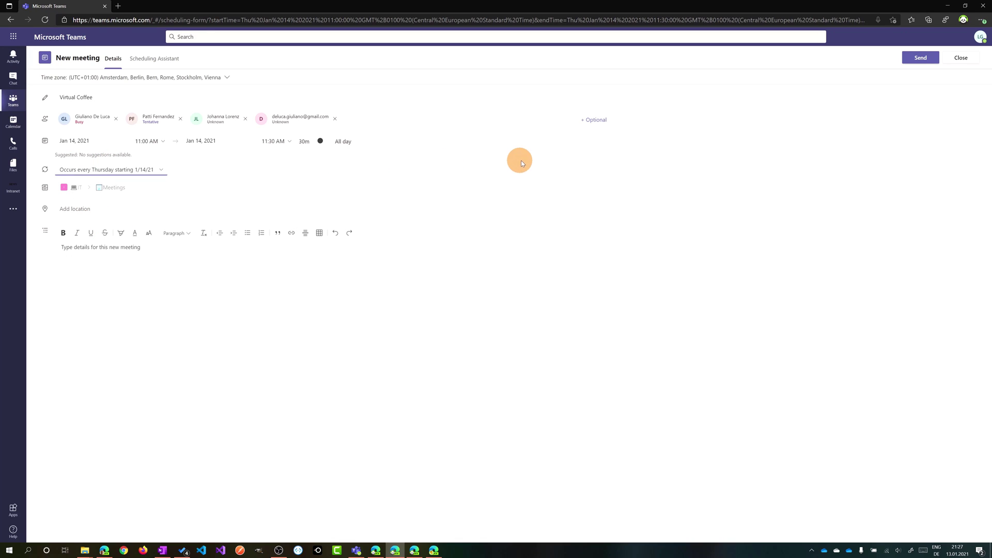
left_click(921, 57)
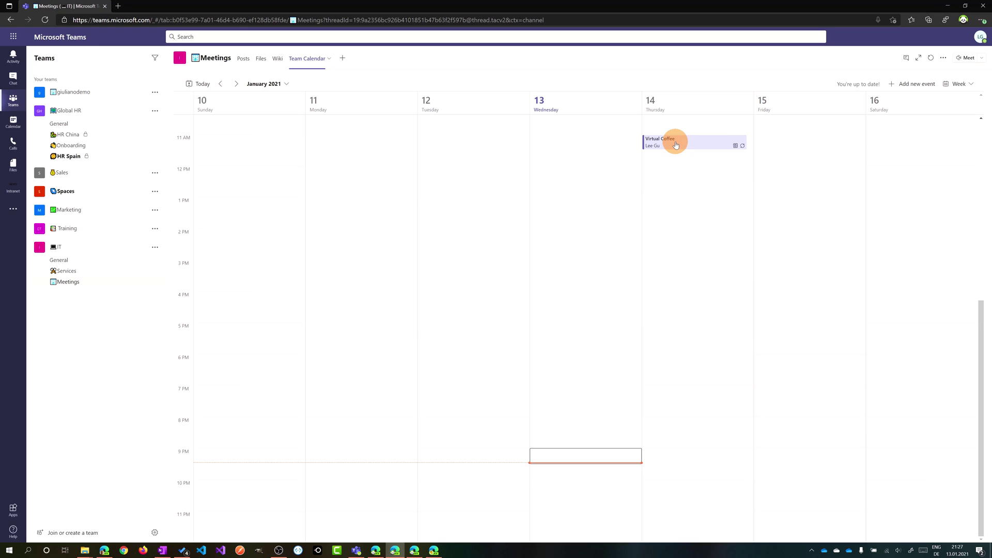
scroll(545, 158, "up", 2)
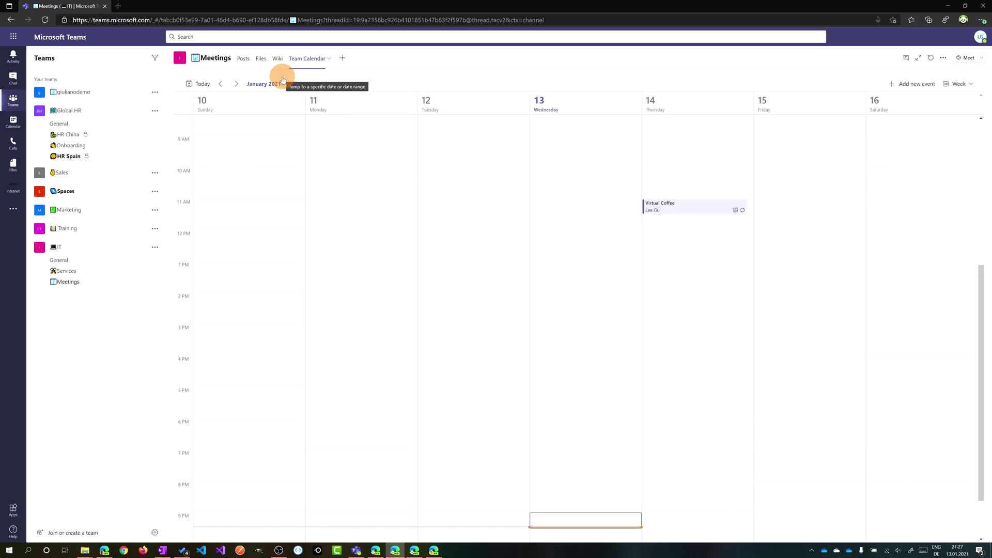
left_click(119, 6)
Step: Check Virtual Coffee in the Outlook web calendar, then start a Teams meeting for Jan 15 at 1 PM
type("outlook.office.com")
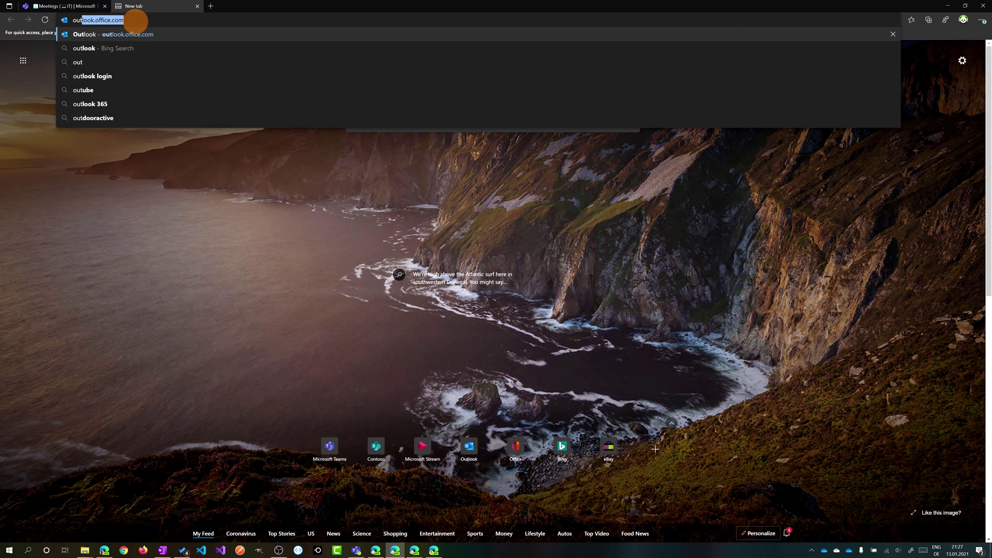
key("Return")
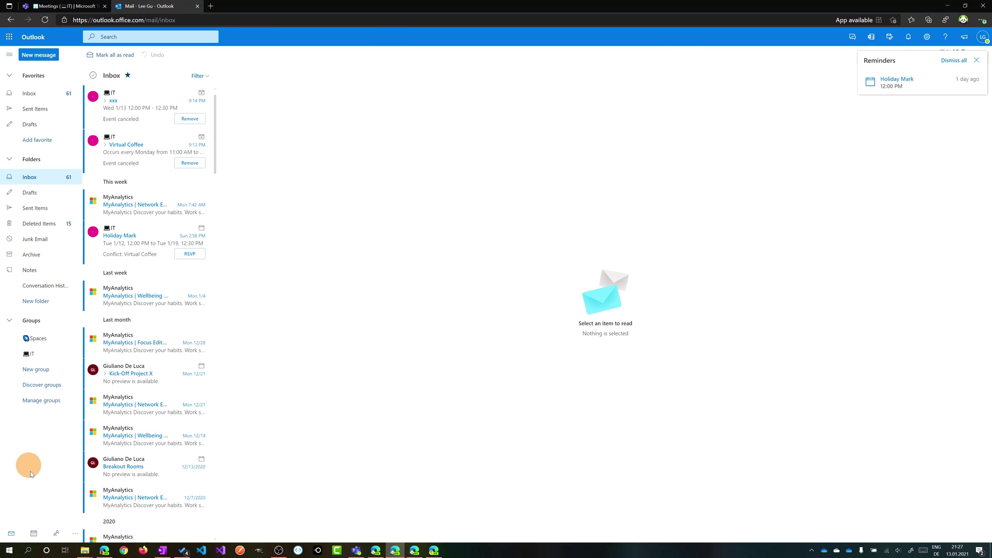
left_click(33, 534)
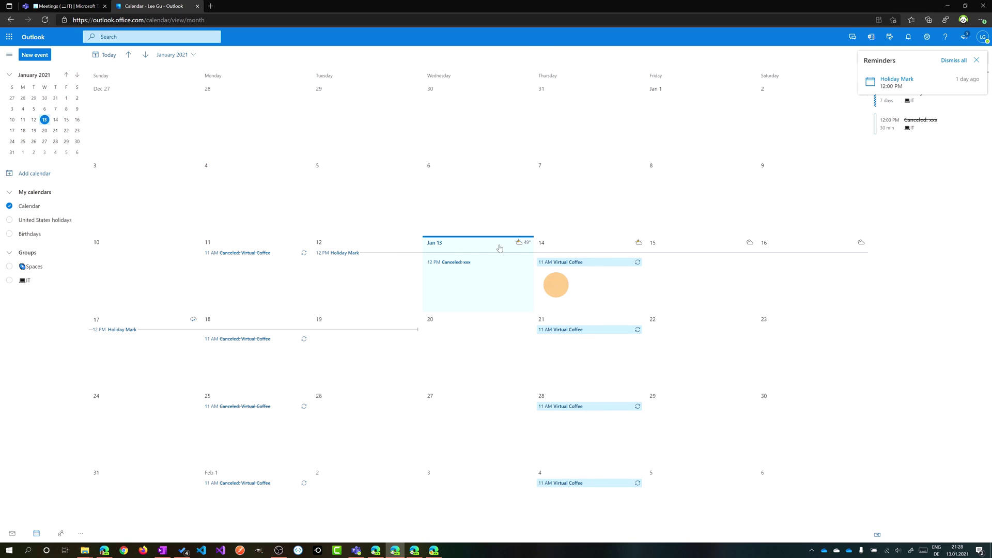
key("ctrl+Tab")
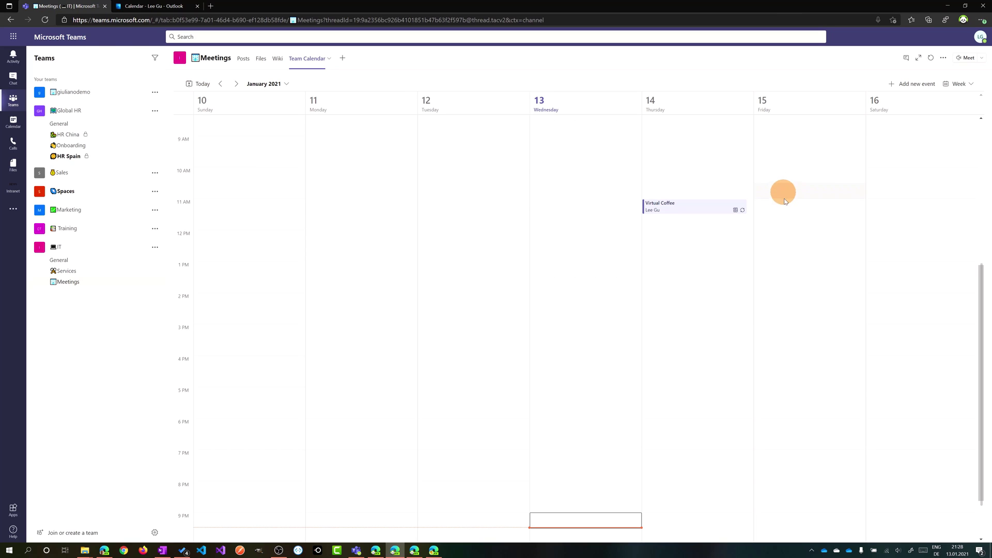
double_click(790, 264)
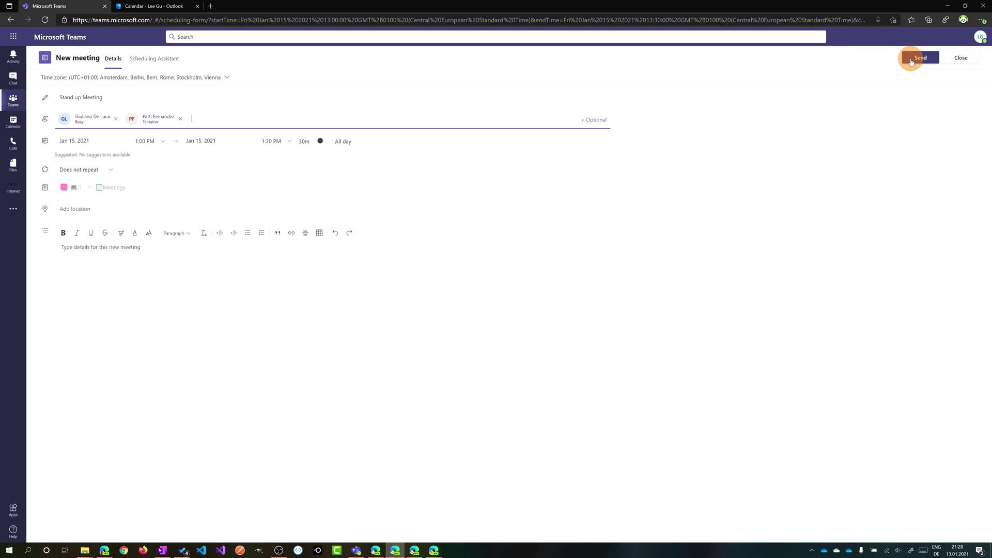
Step: Send the Stand up Meeting invitation and open Virtual Coffee's join screen from the Team Calendar
left_click(911, 61)
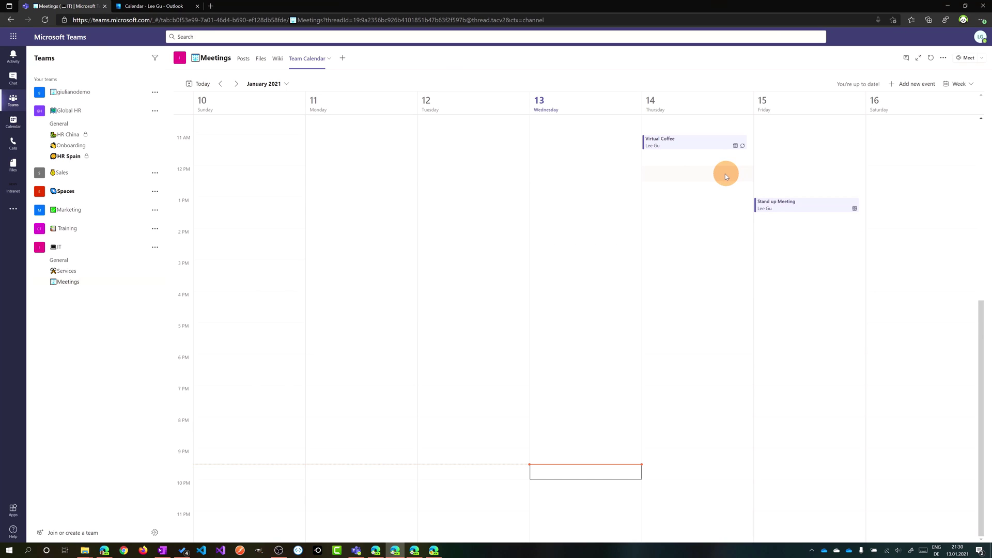
left_click(671, 142)
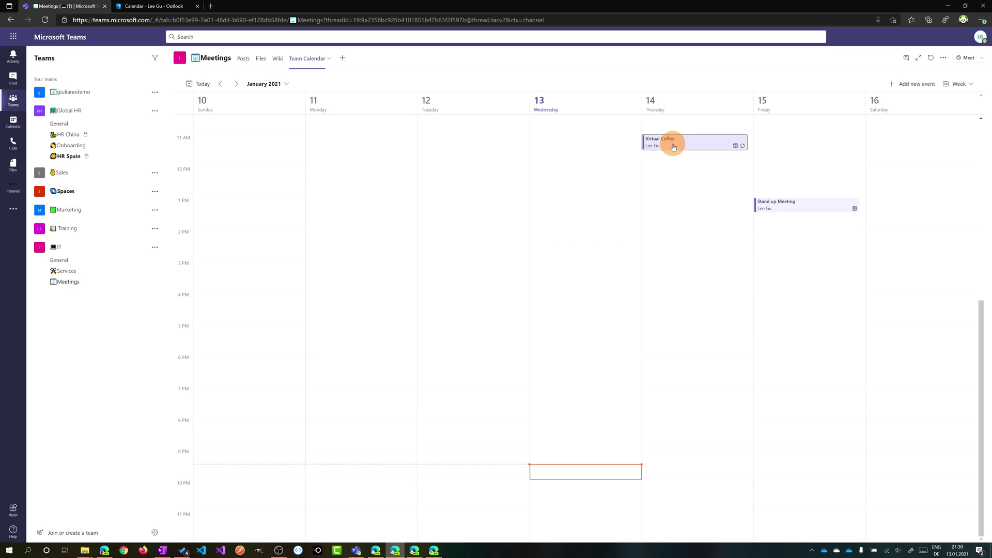
left_click(778, 133)
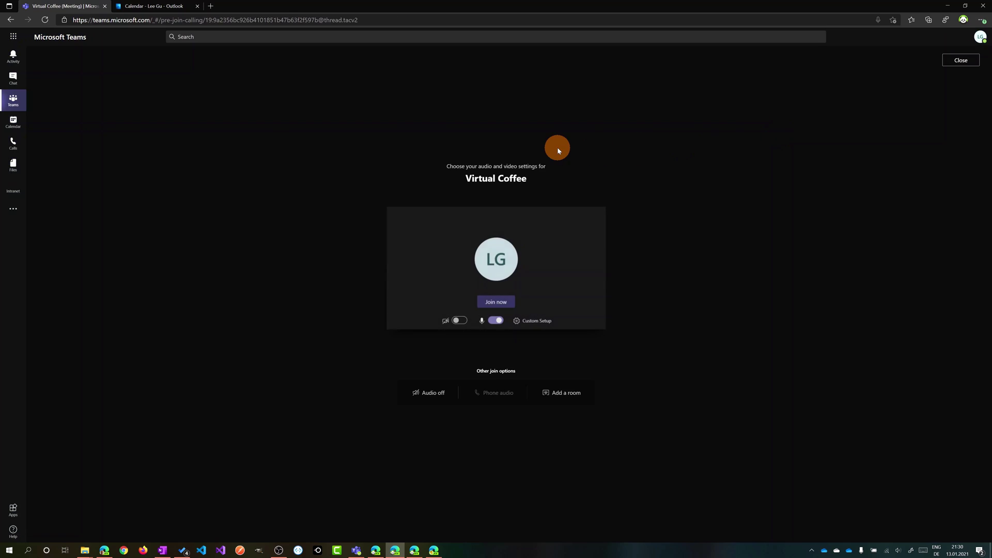
Step: Join Virtual Coffee with the microphone muted, then check the signed-in account
left_click(493, 322)
left_click(493, 301)
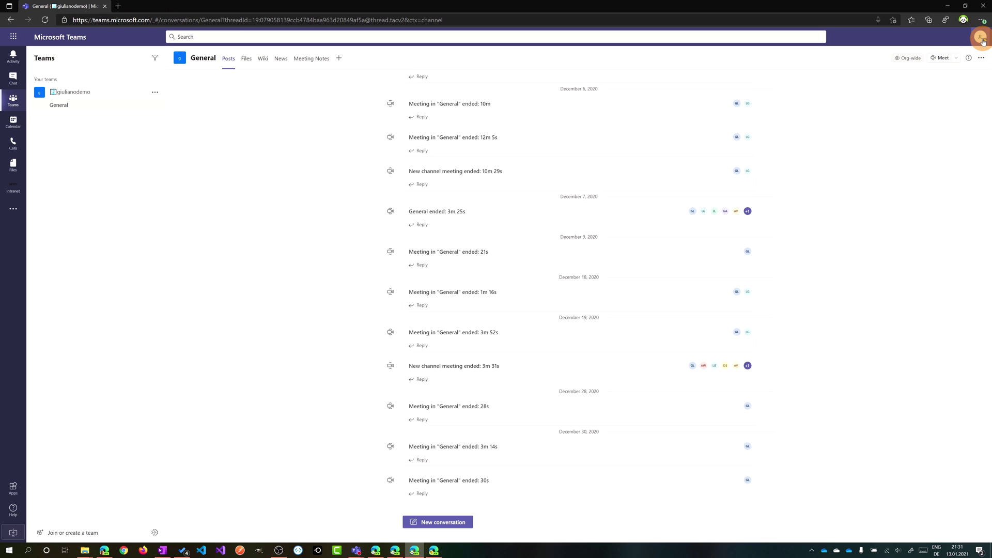
left_click(981, 38)
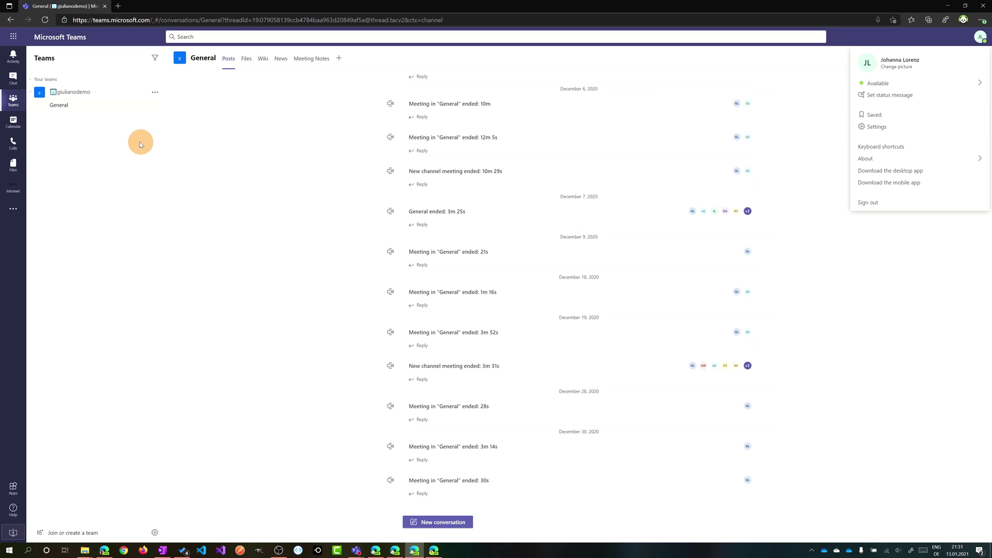
Step: Open the Calendar week view and show Virtual Coffee's details for Thursday, Jan 14
left_click(14, 123)
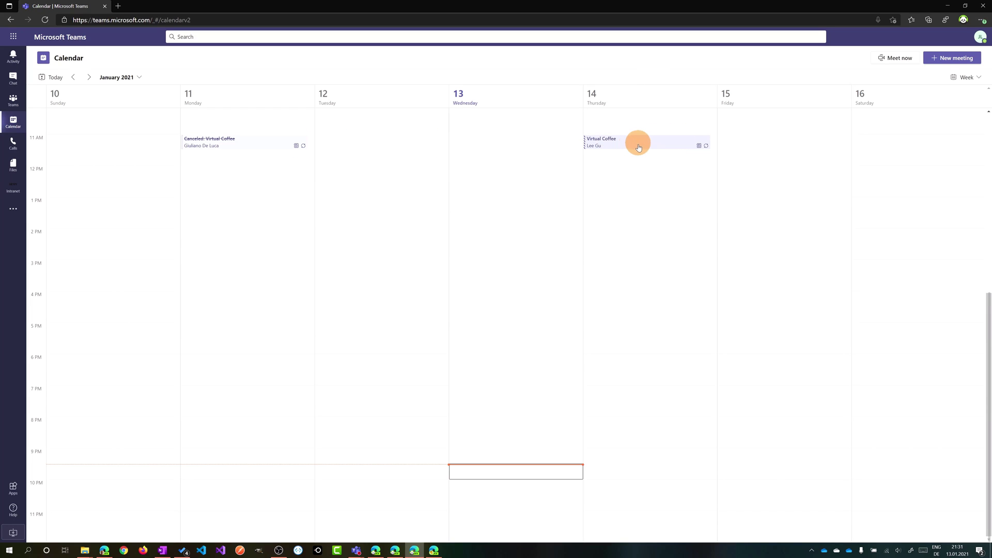
left_click(633, 145)
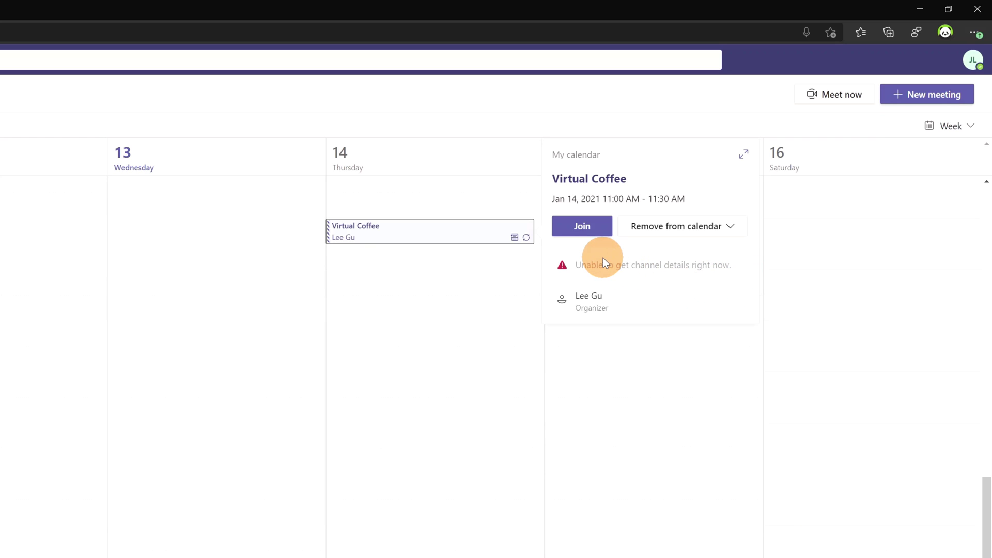
Step: Join Virtual Coffee from its event card with the microphone switched off
left_click(578, 227)
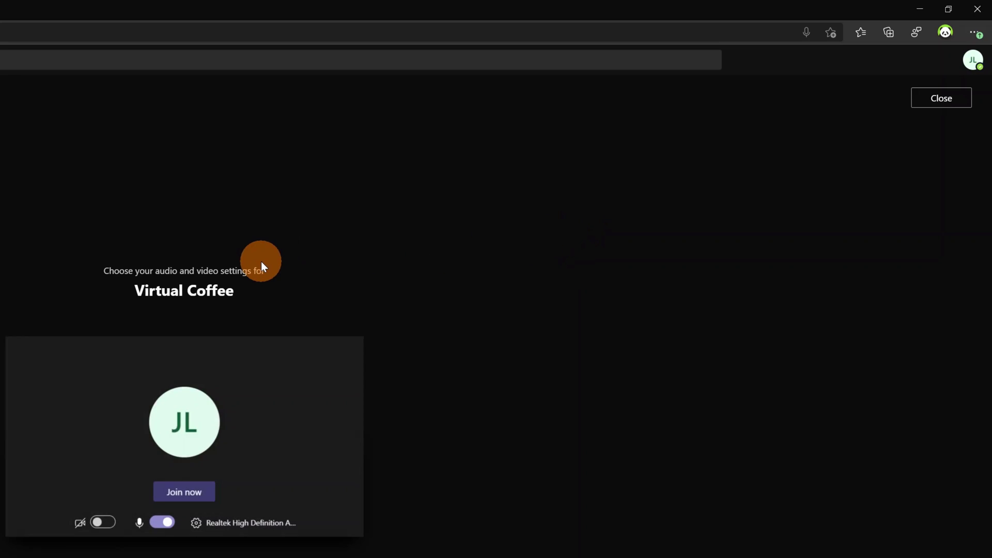
left_click(162, 522)
left_click(173, 494)
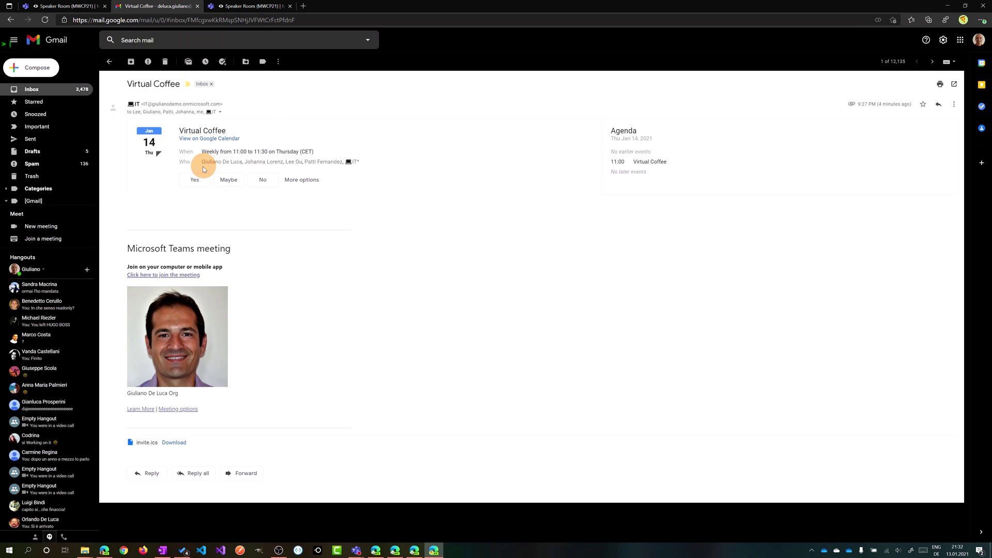
Step: Accept the Virtual Coffee invite in Gmail and join its Teams meeting in the browser, not the app
left_click(190, 181)
left_click(179, 276)
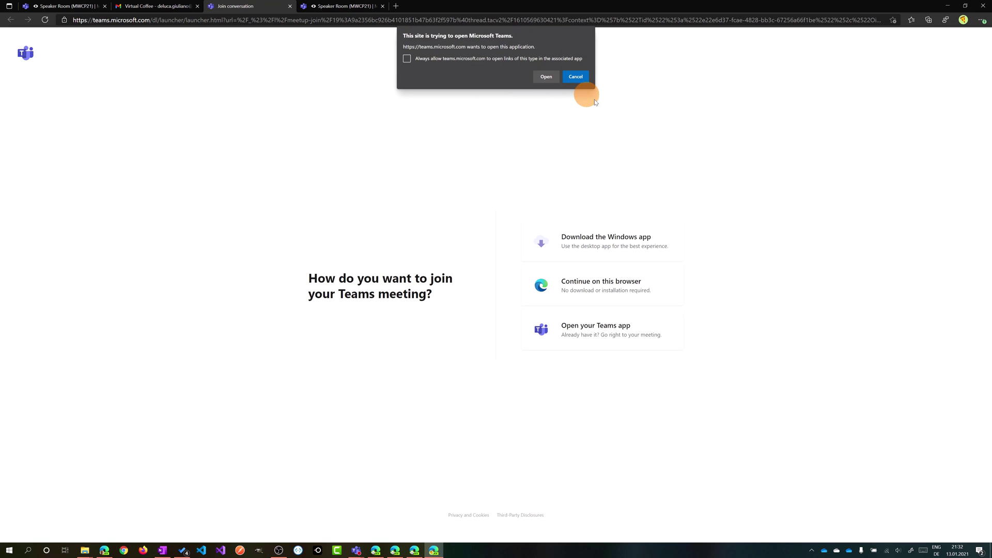
left_click(576, 77)
left_click(586, 298)
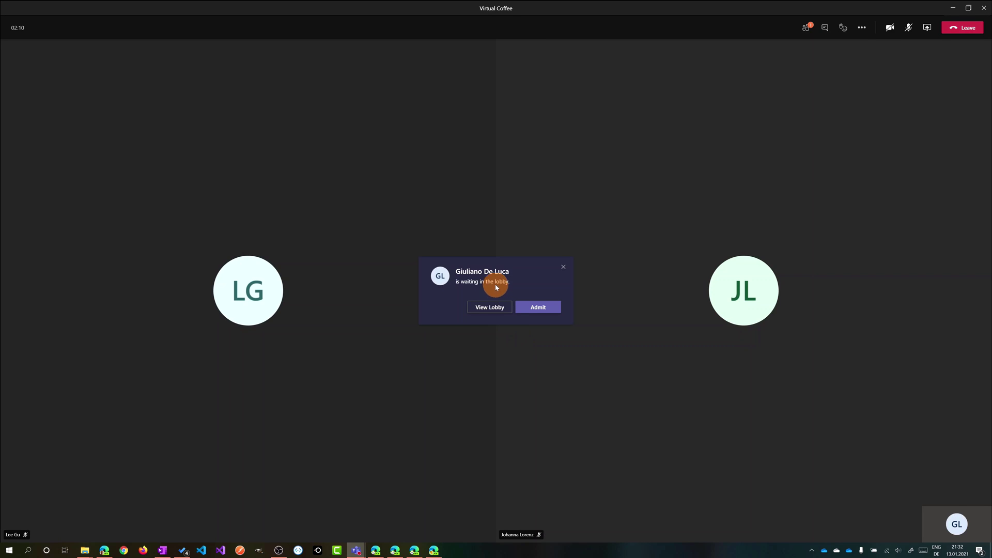
Step: Admit the waiting guest and start recording the Virtual Coffee meeting
left_click(538, 307)
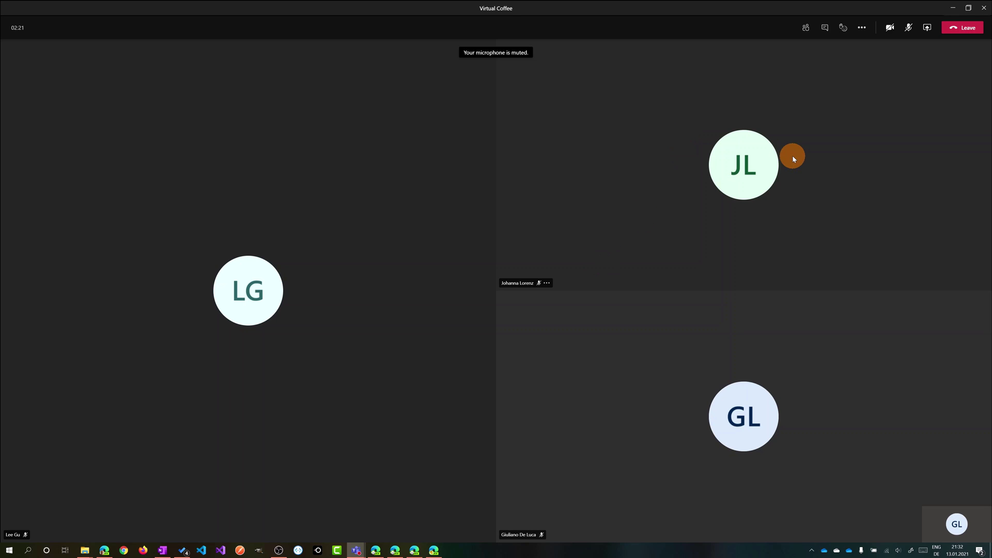
left_click(862, 34)
left_click(901, 214)
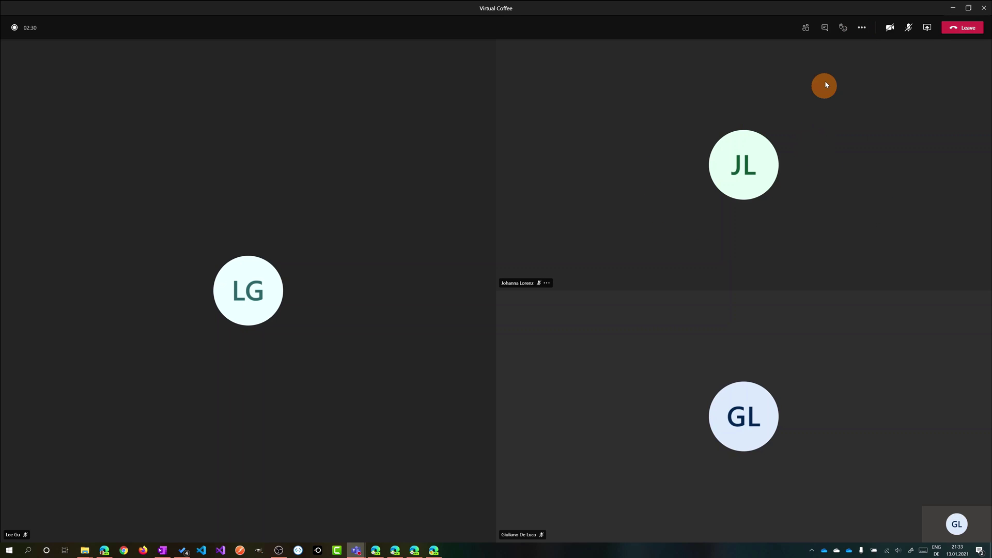
Step: Post 'hello' in the meeting chat and dismiss the recording notice
left_click(825, 28)
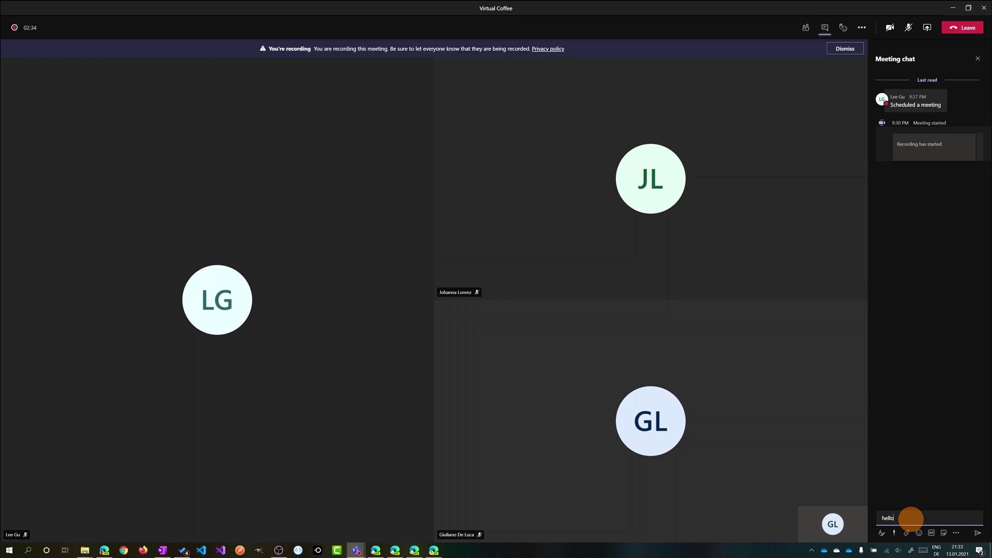
key("Return")
left_click(845, 48)
Step: Stop and confirm ending the recording, then leave the meeting
left_click(862, 27)
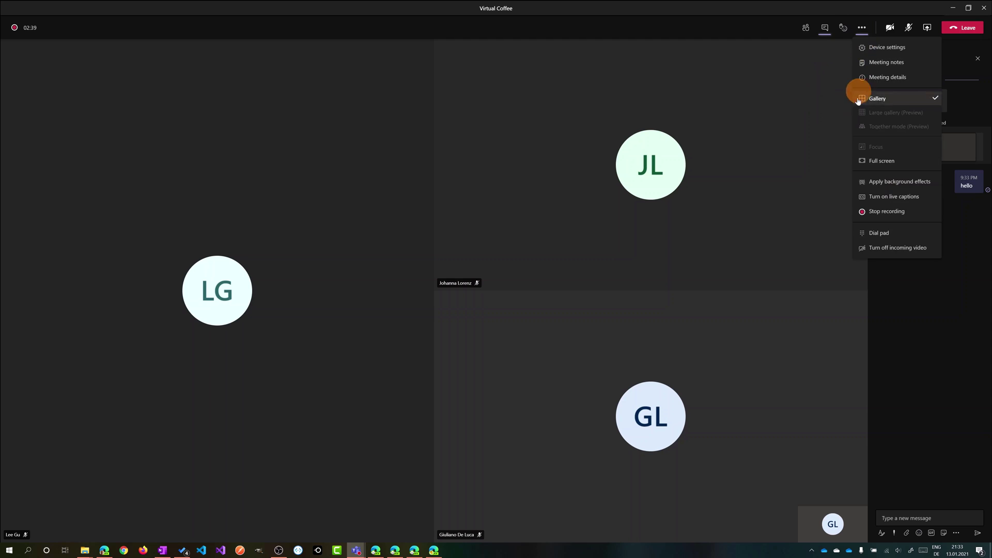
left_click(883, 219)
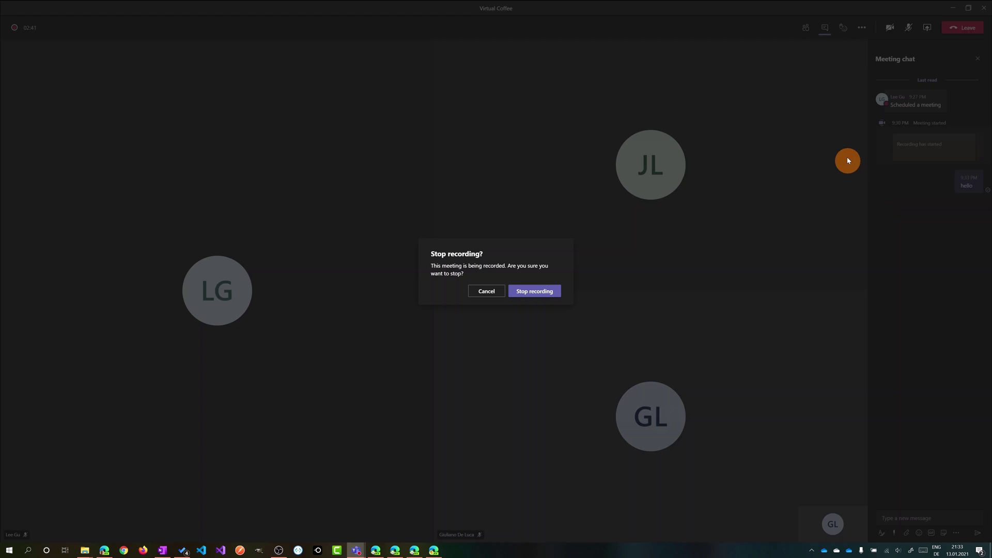
left_click(537, 290)
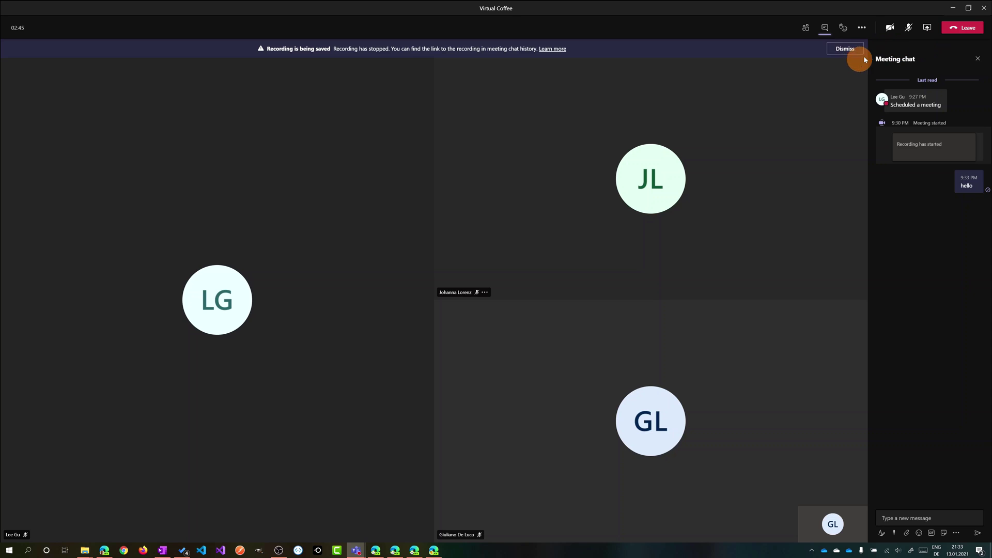
left_click(955, 29)
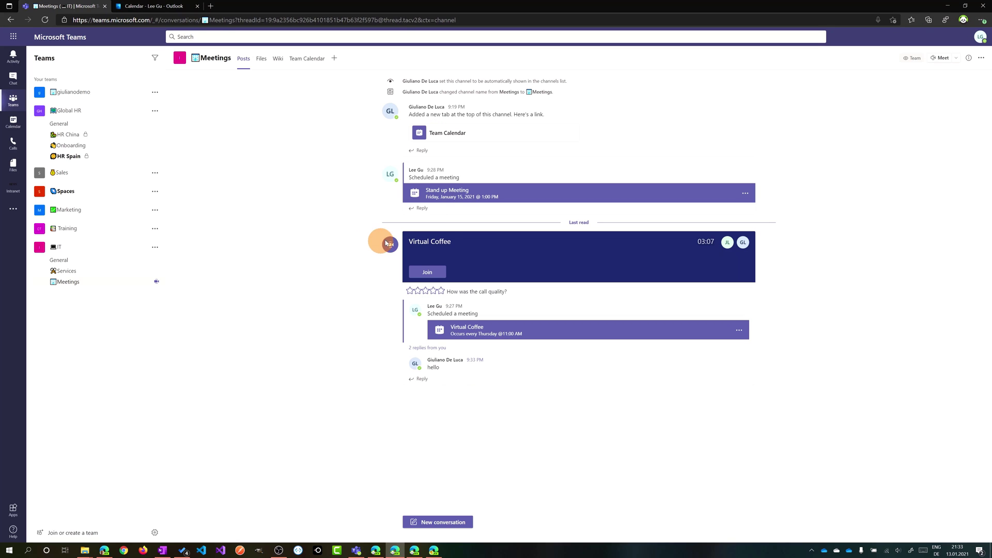
Step: Give the call quality two stars and return to the other Edge window still in the meeting
left_click(418, 290)
left_click(414, 550)
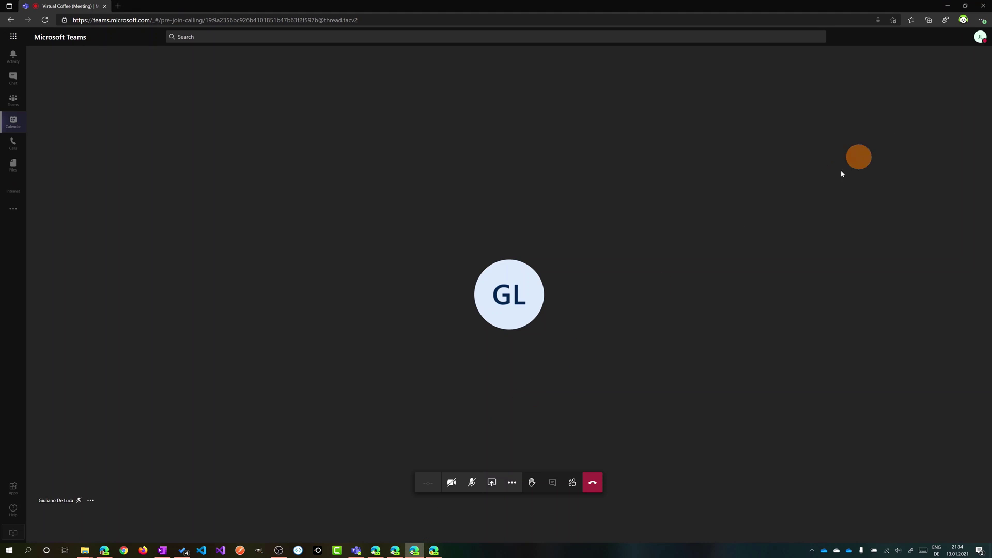
Step: Hang up Virtual Coffee in both Edge windows, checking which account the first uses
left_click(593, 482)
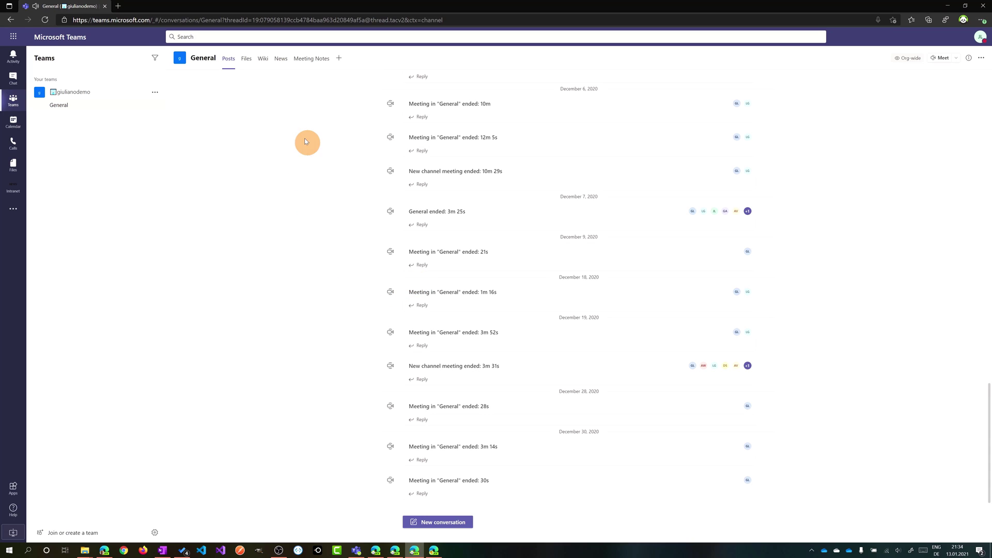
left_click(979, 40)
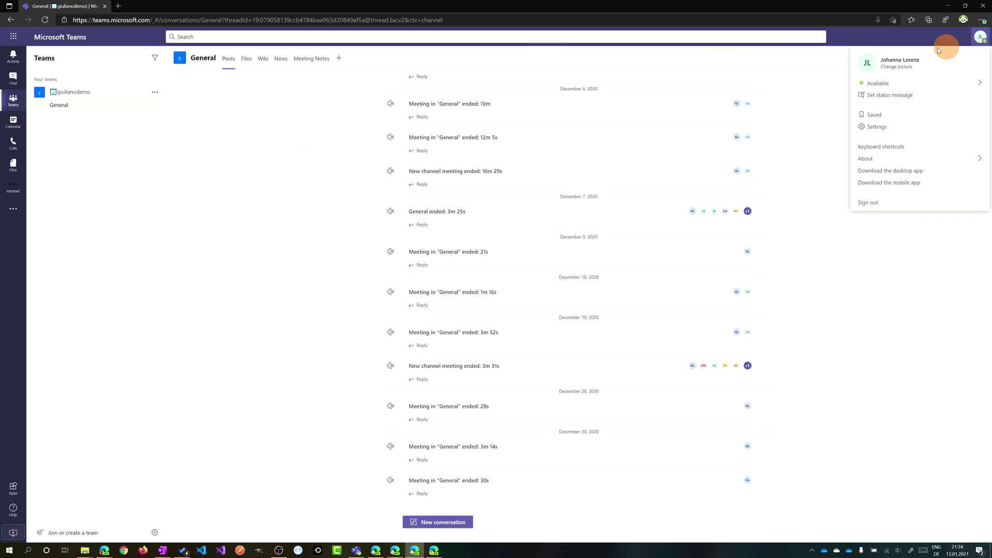
left_click(824, 63)
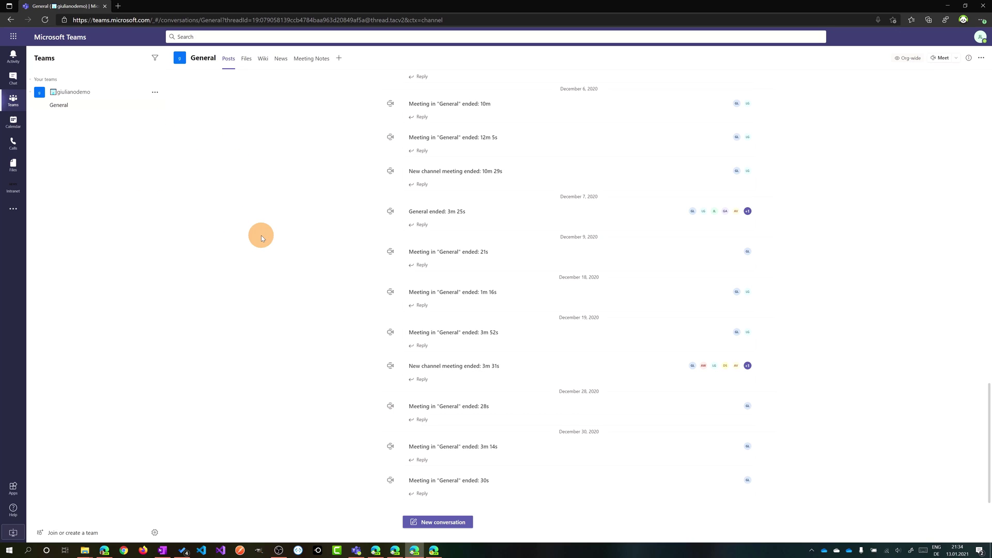
left_click(433, 551)
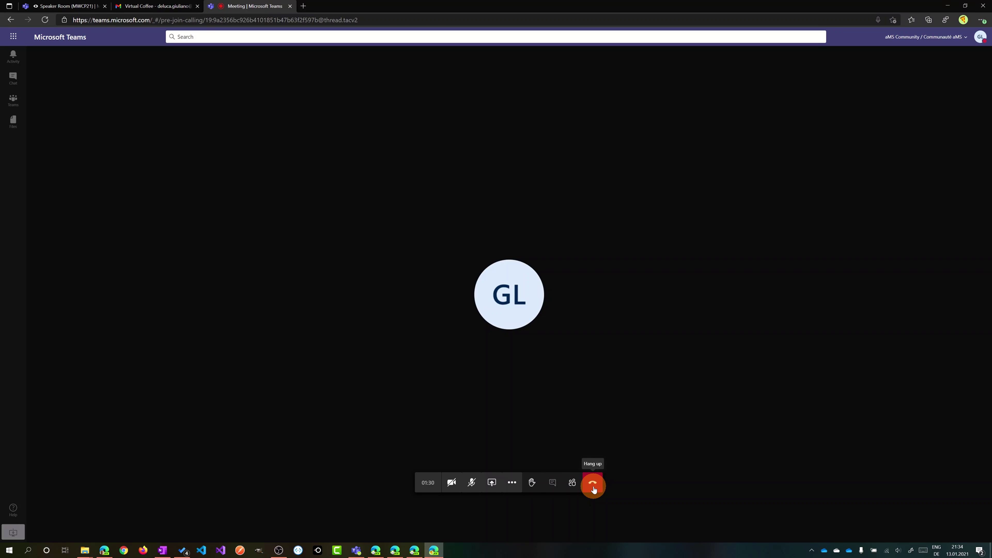
left_click(599, 481)
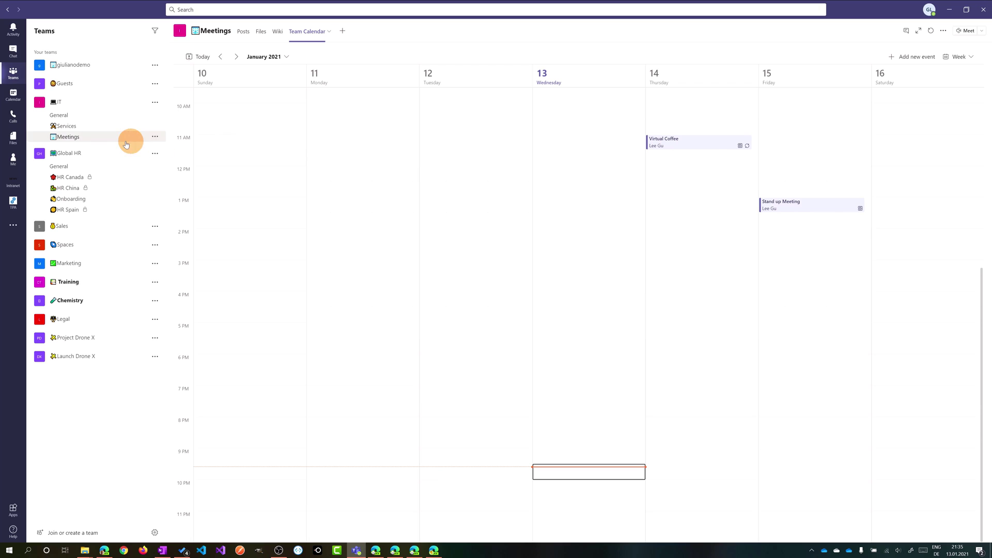
Step: Go to HR Canada under Global HR, add a tab, and search apps for 'chan'
left_click(89, 182)
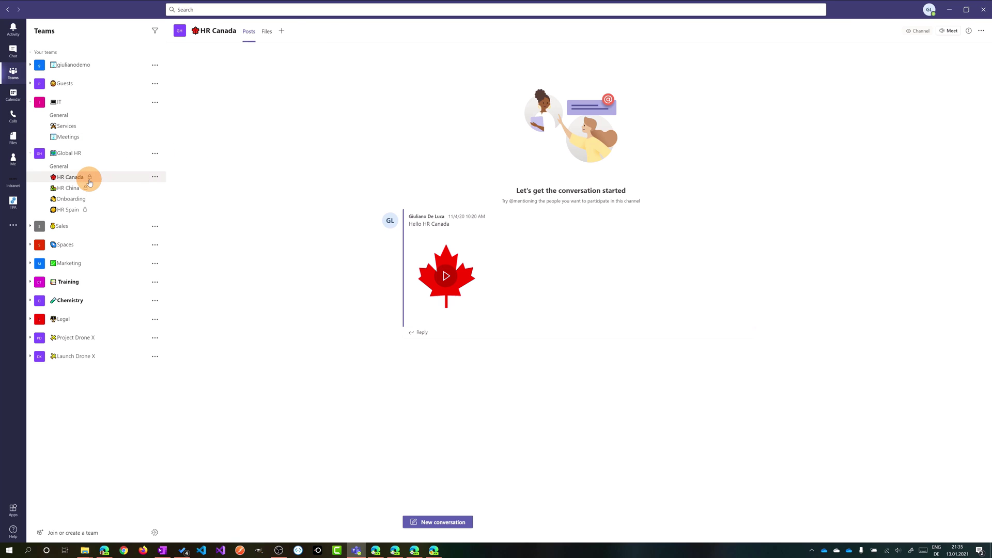
left_click(282, 31)
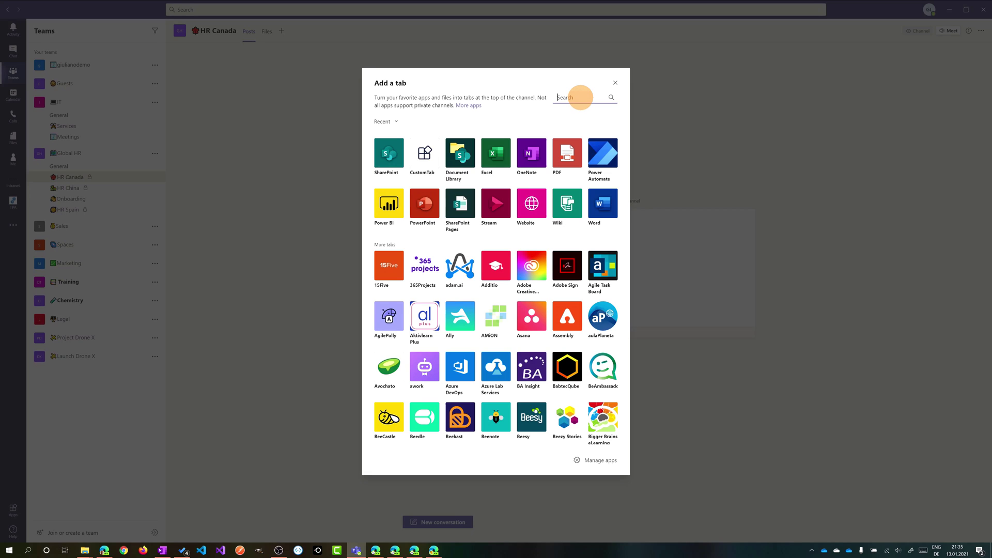
type("chan")
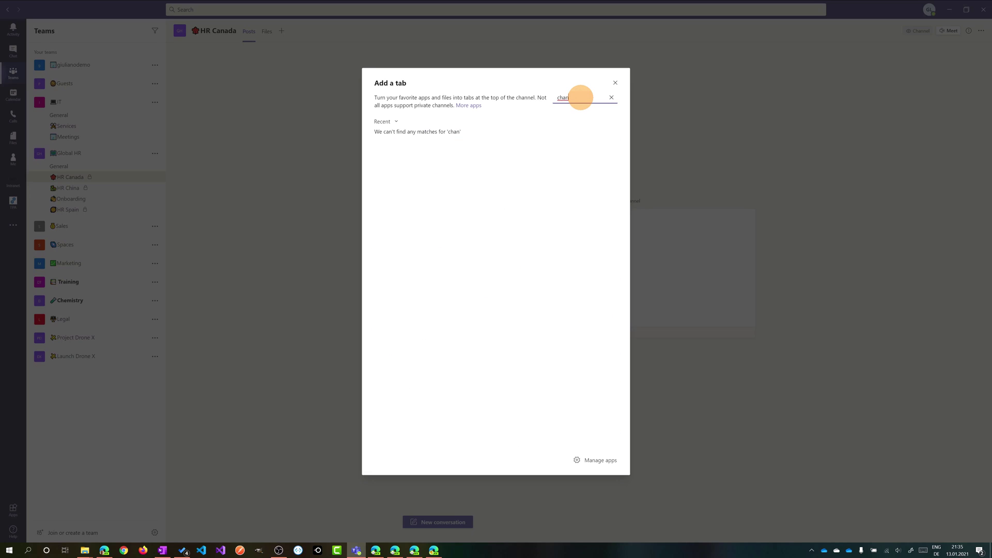